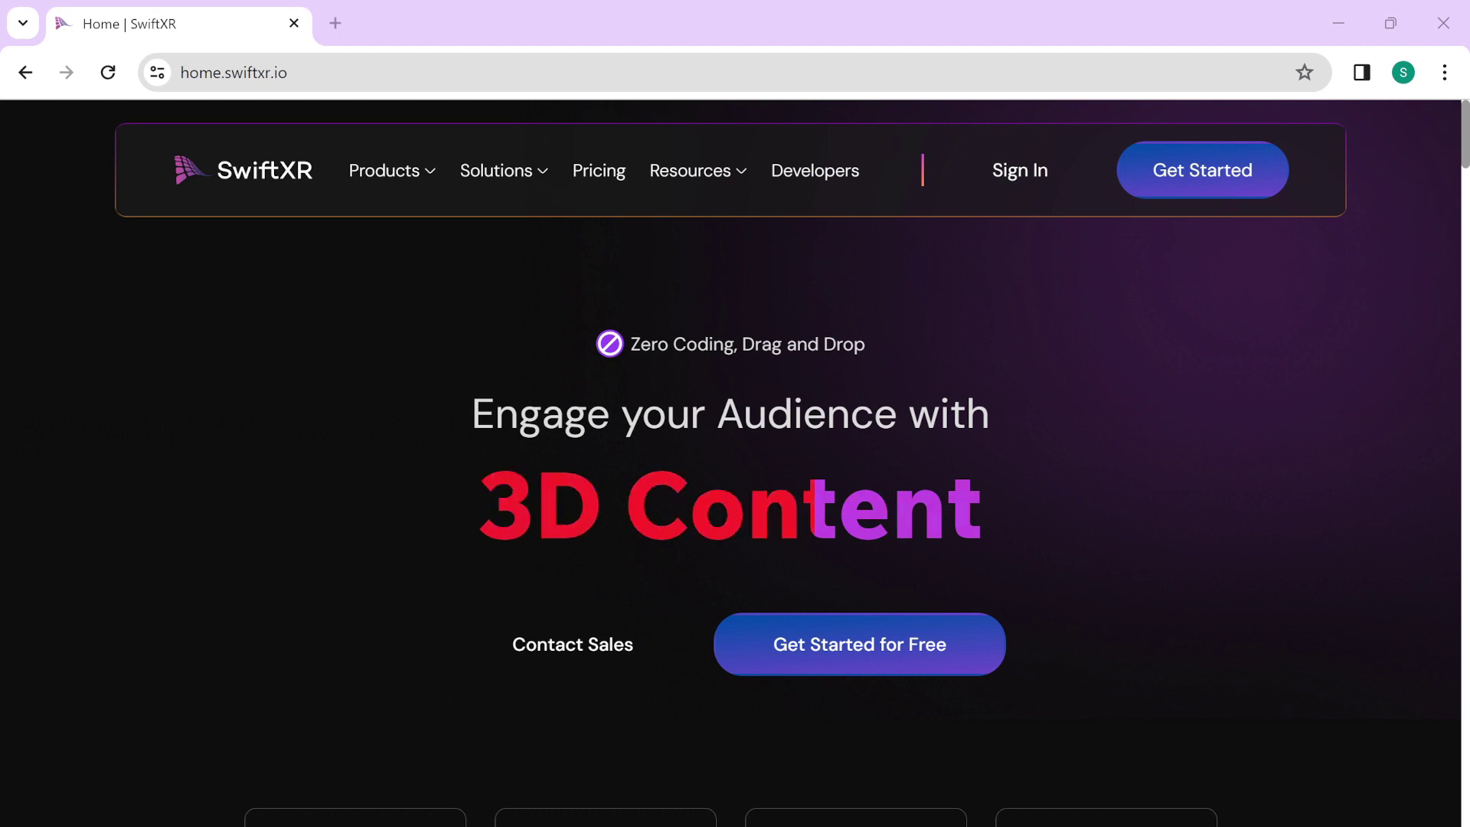
Step: Sign in, dismiss the 3D hotspot announcement, and start a new project from the hub
left_click(989, 174)
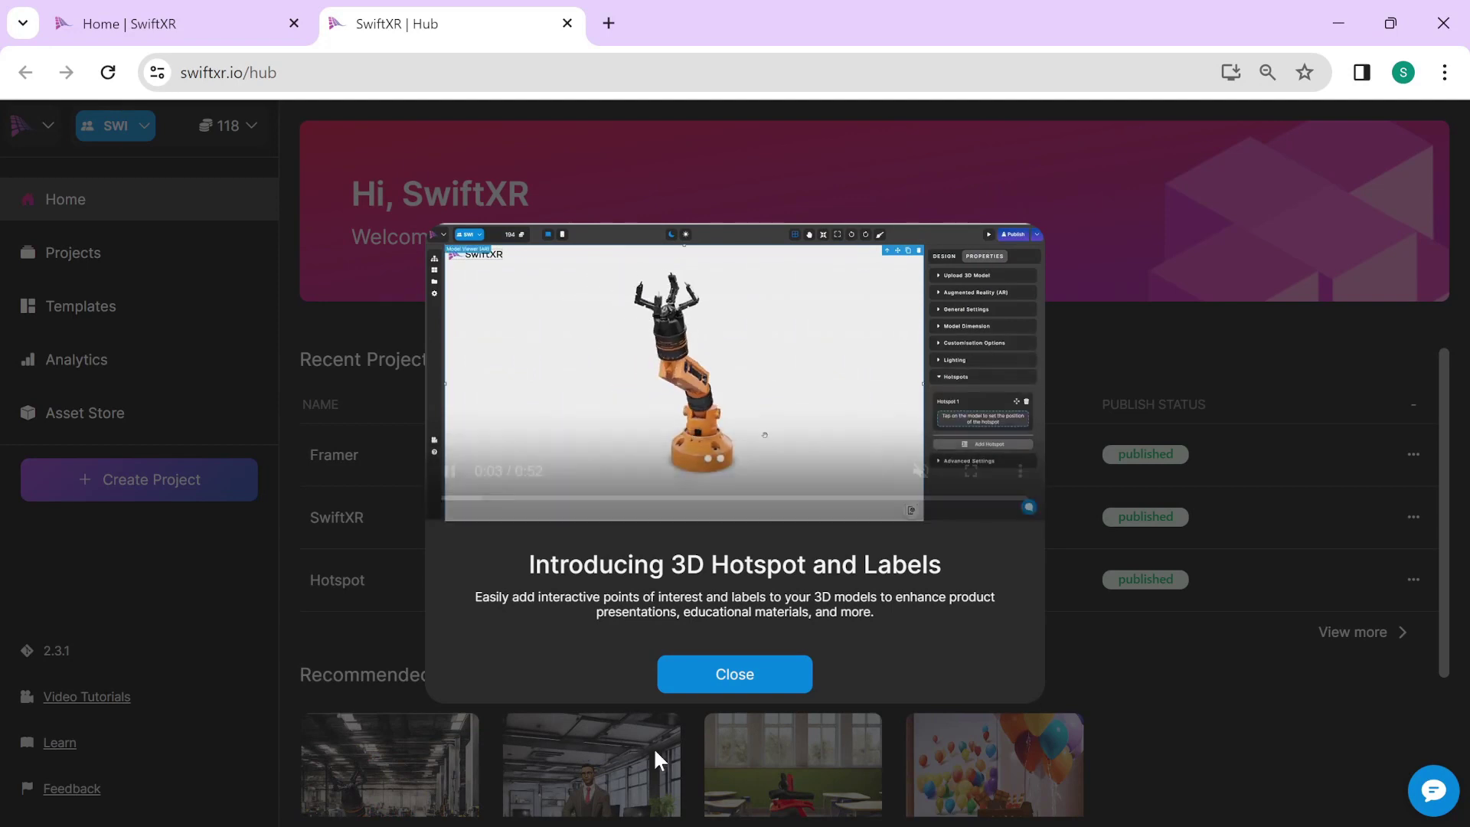
left_click(739, 678)
left_click(59, 479)
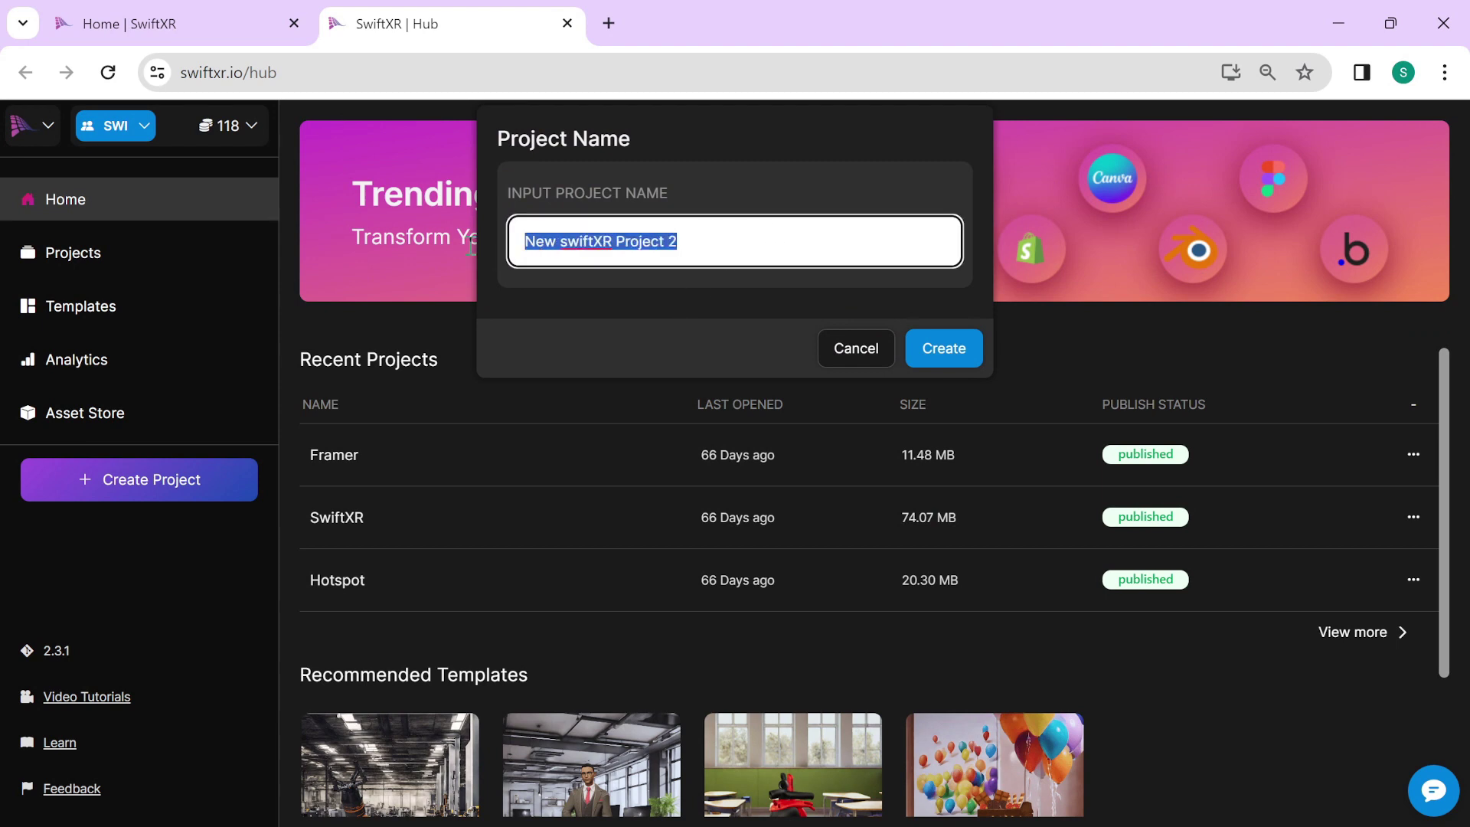
type("SwiftXR")
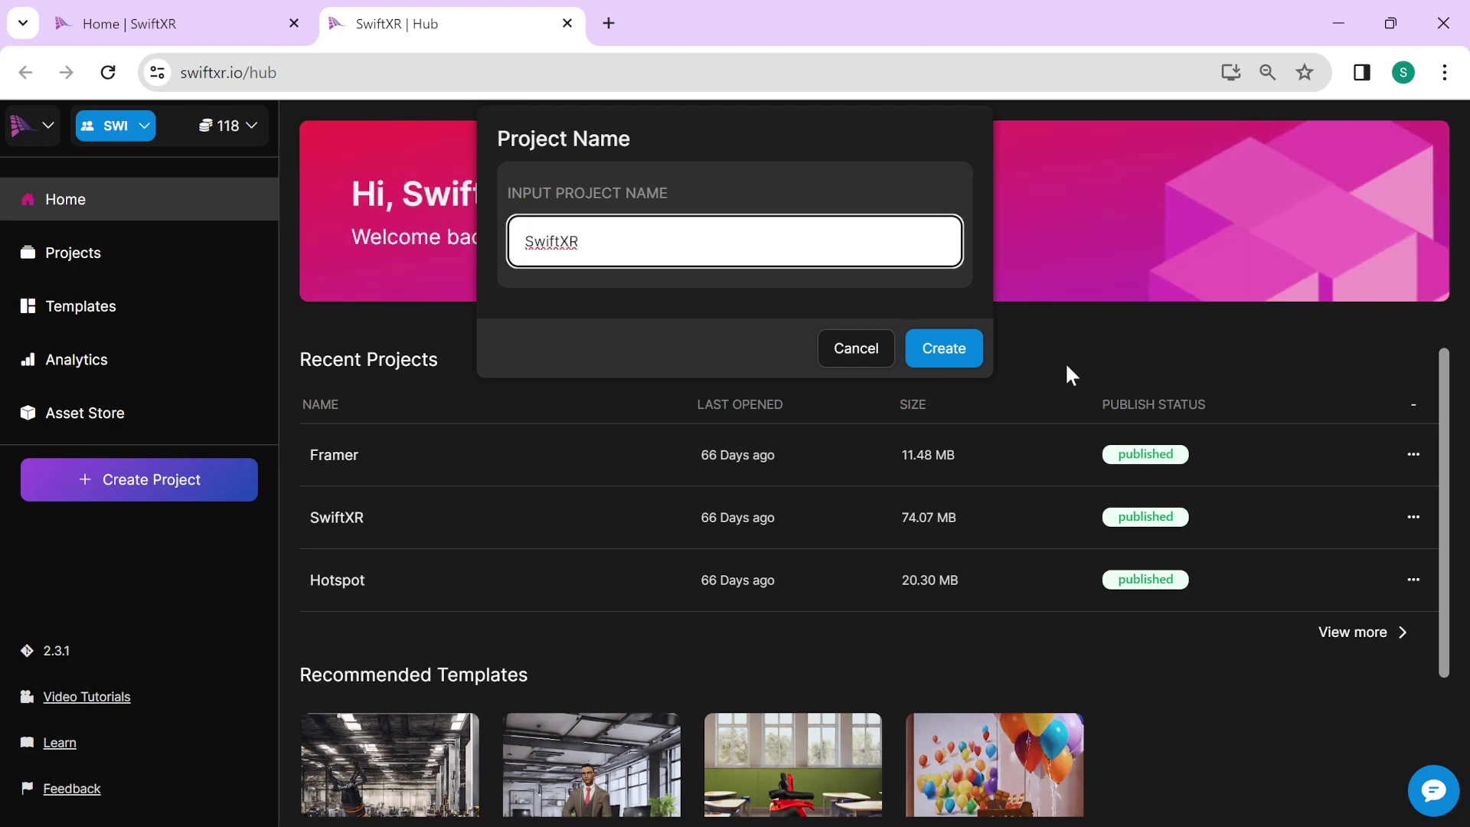
Step: Create the project, then drop a 3D AR Model Viewer component onto the page
left_click(945, 349)
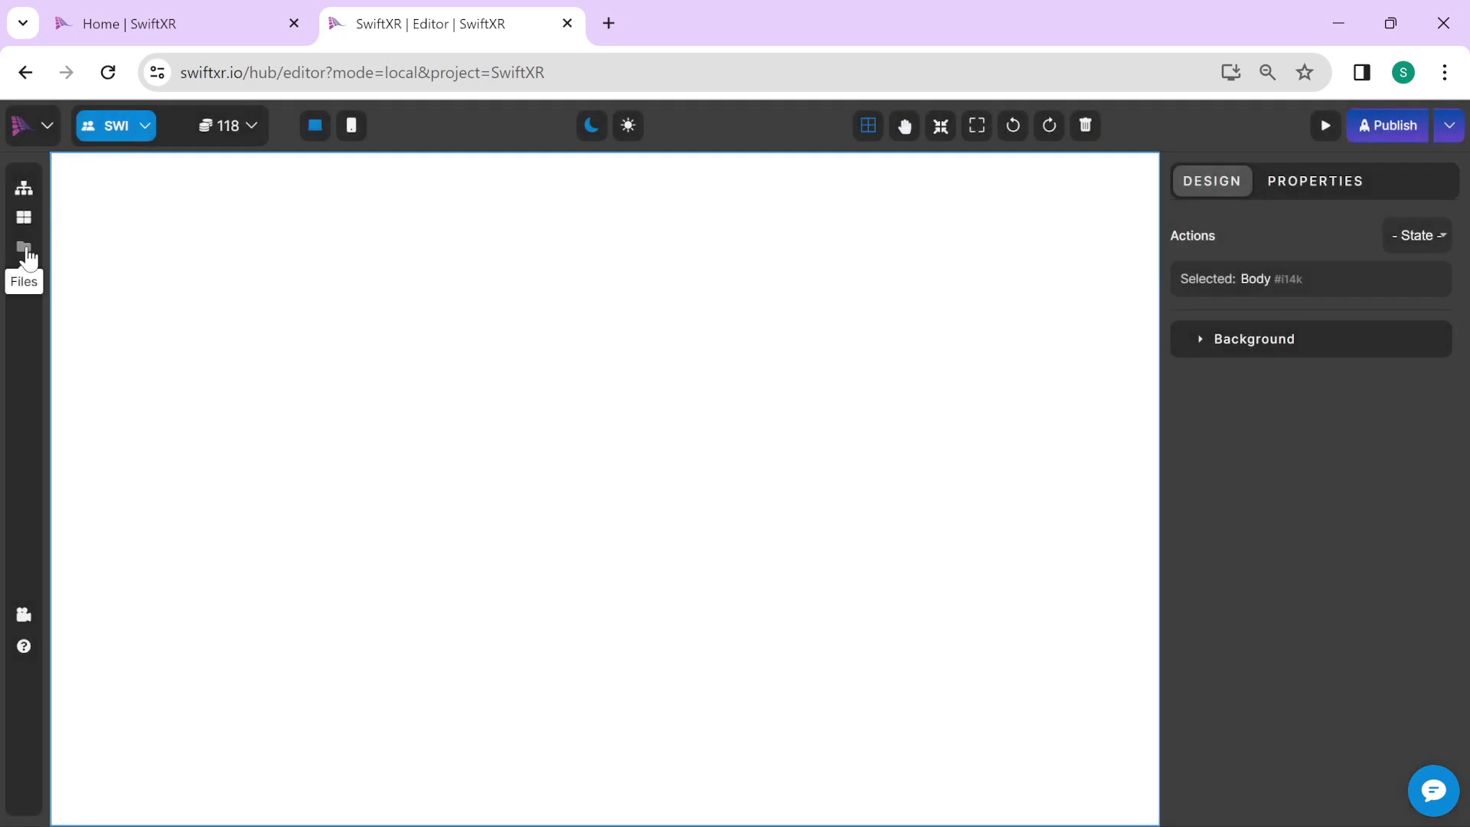
left_click(27, 258)
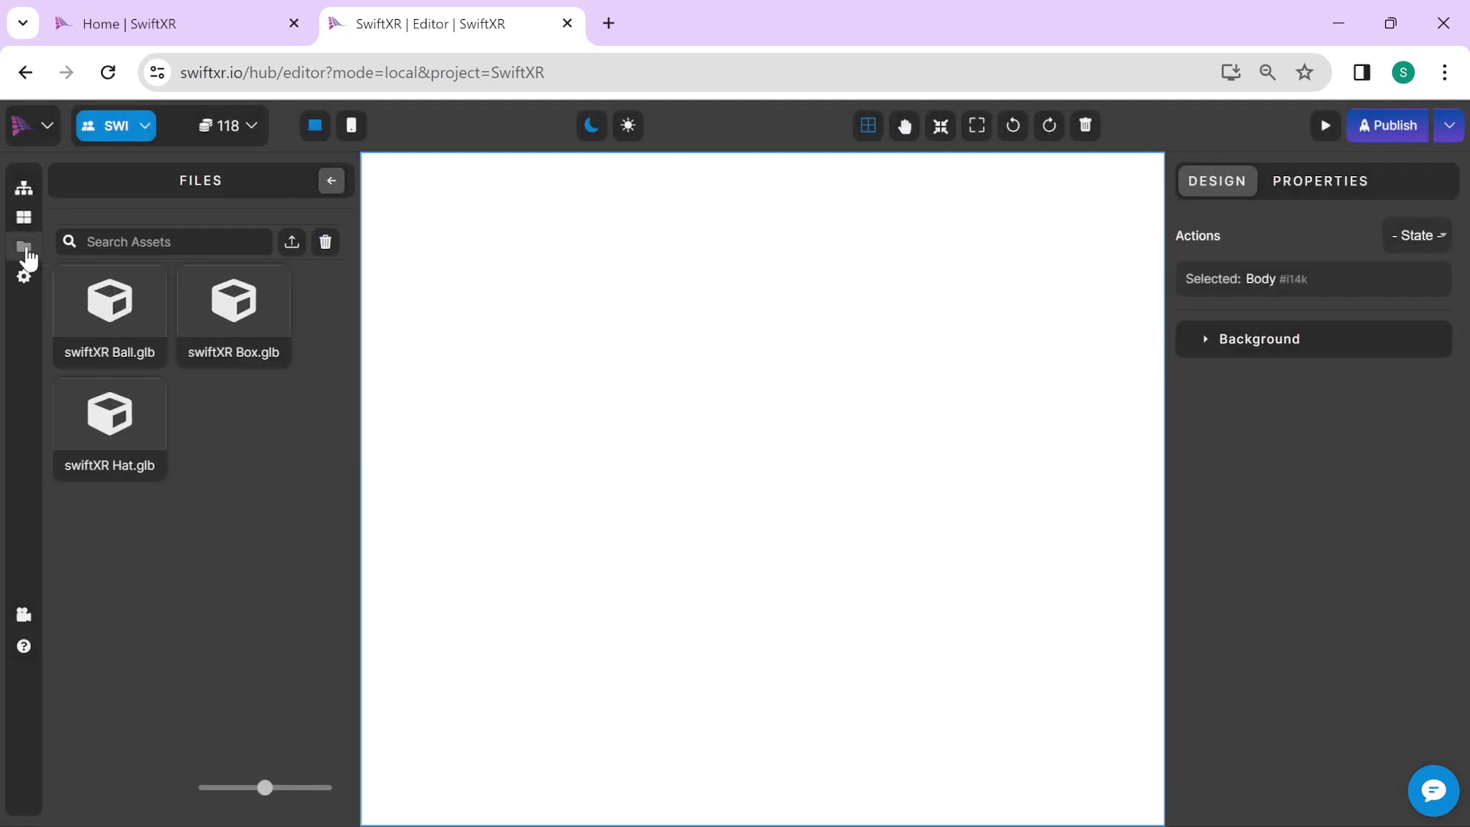
left_click(28, 223)
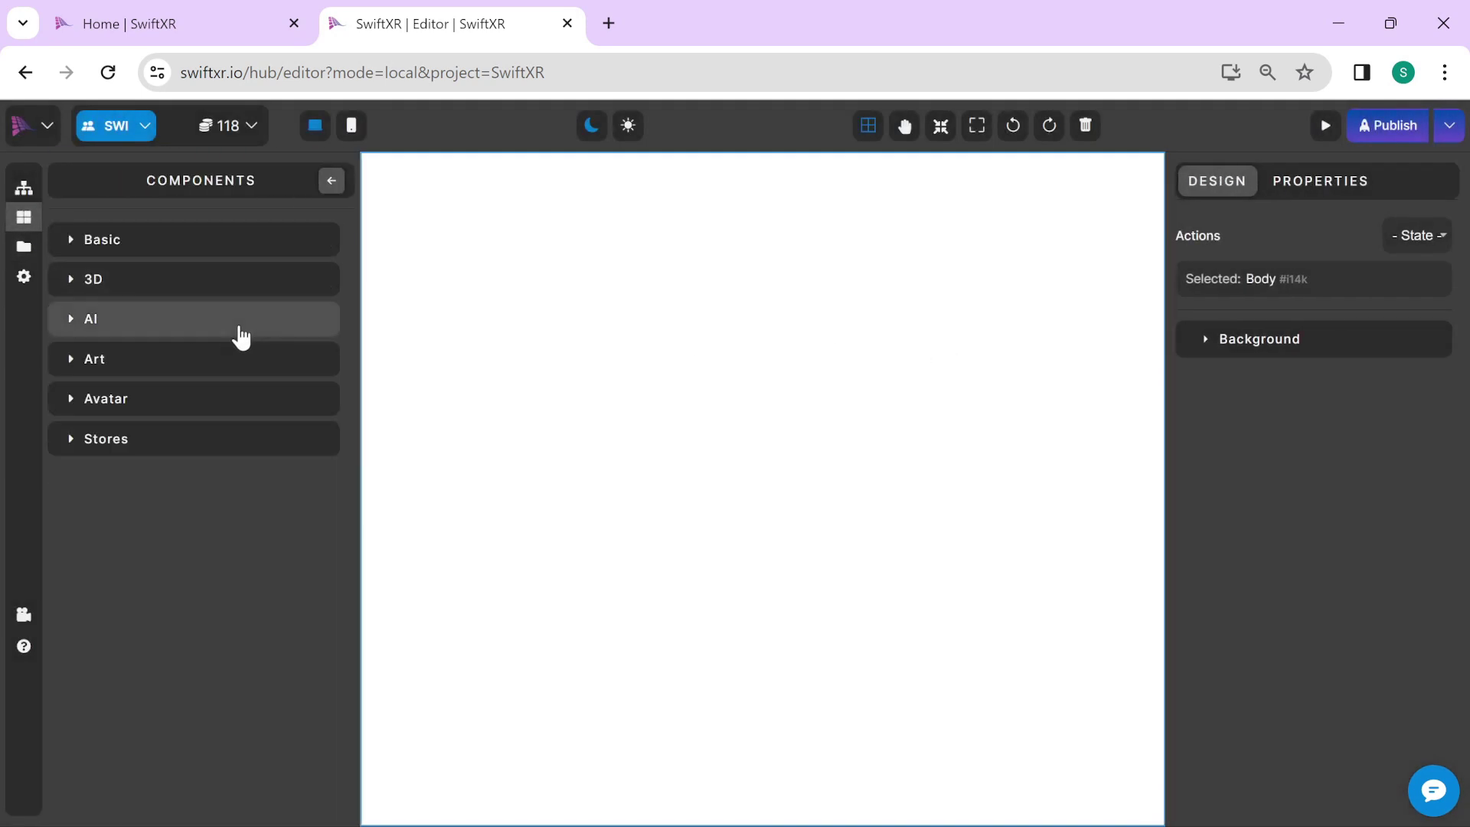
left_click(238, 278)
left_click_drag(252, 367, 892, 551)
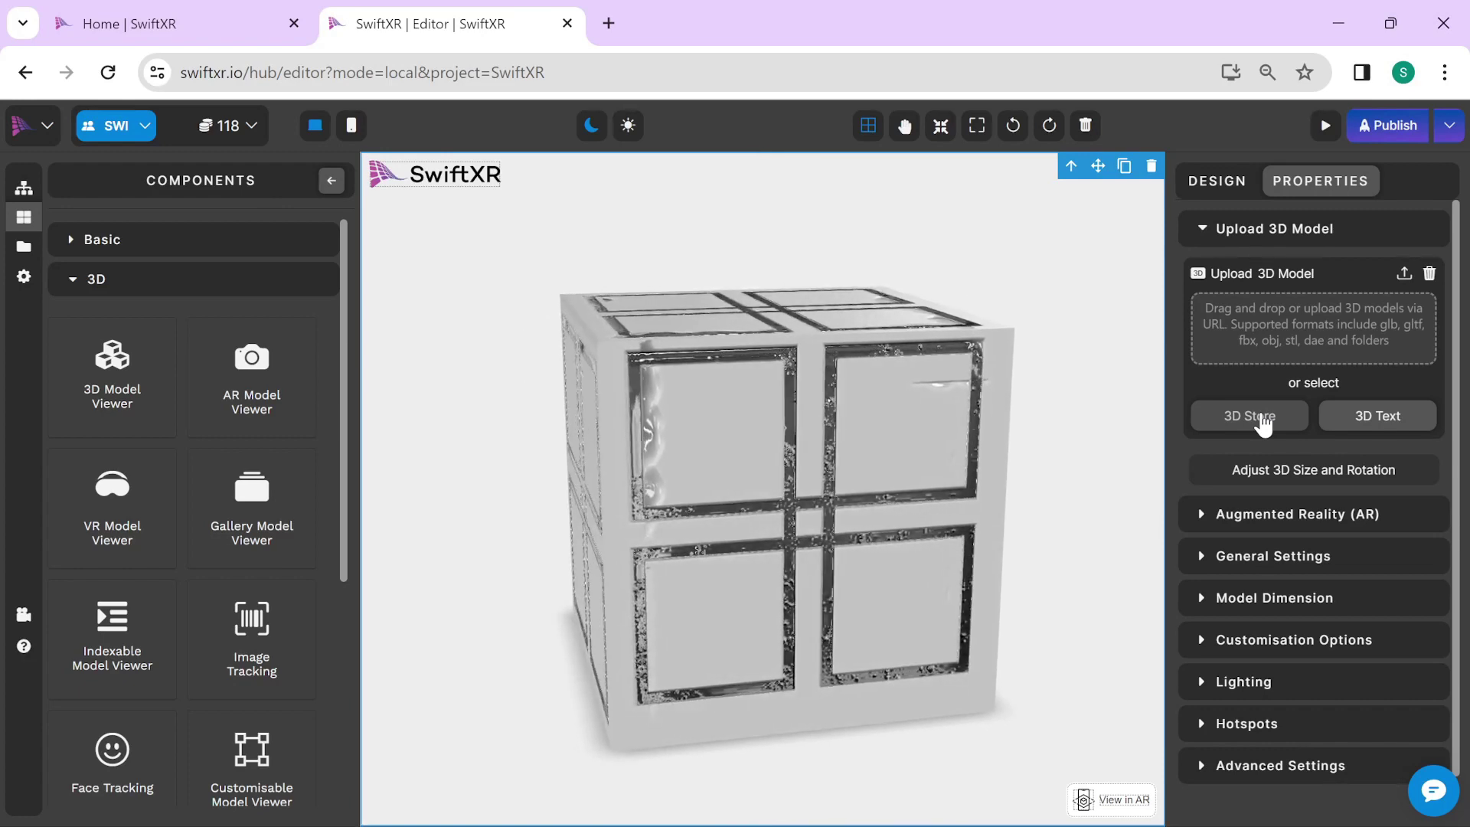
Step: Download the Pony Cartoon car from the Sketchfab store and orbit it to a front view
left_click(1262, 418)
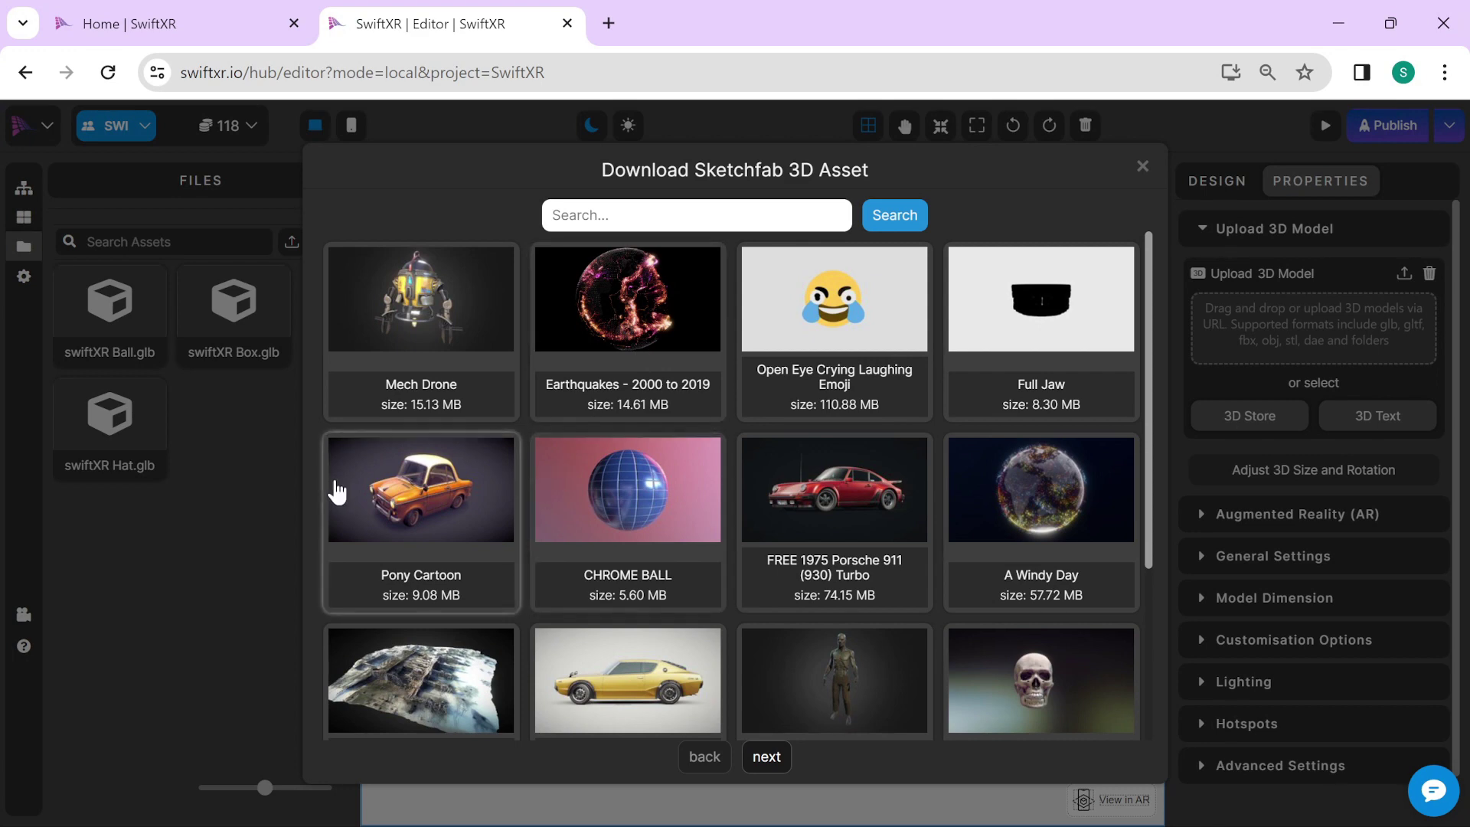
left_click(394, 492)
left_click(876, 355)
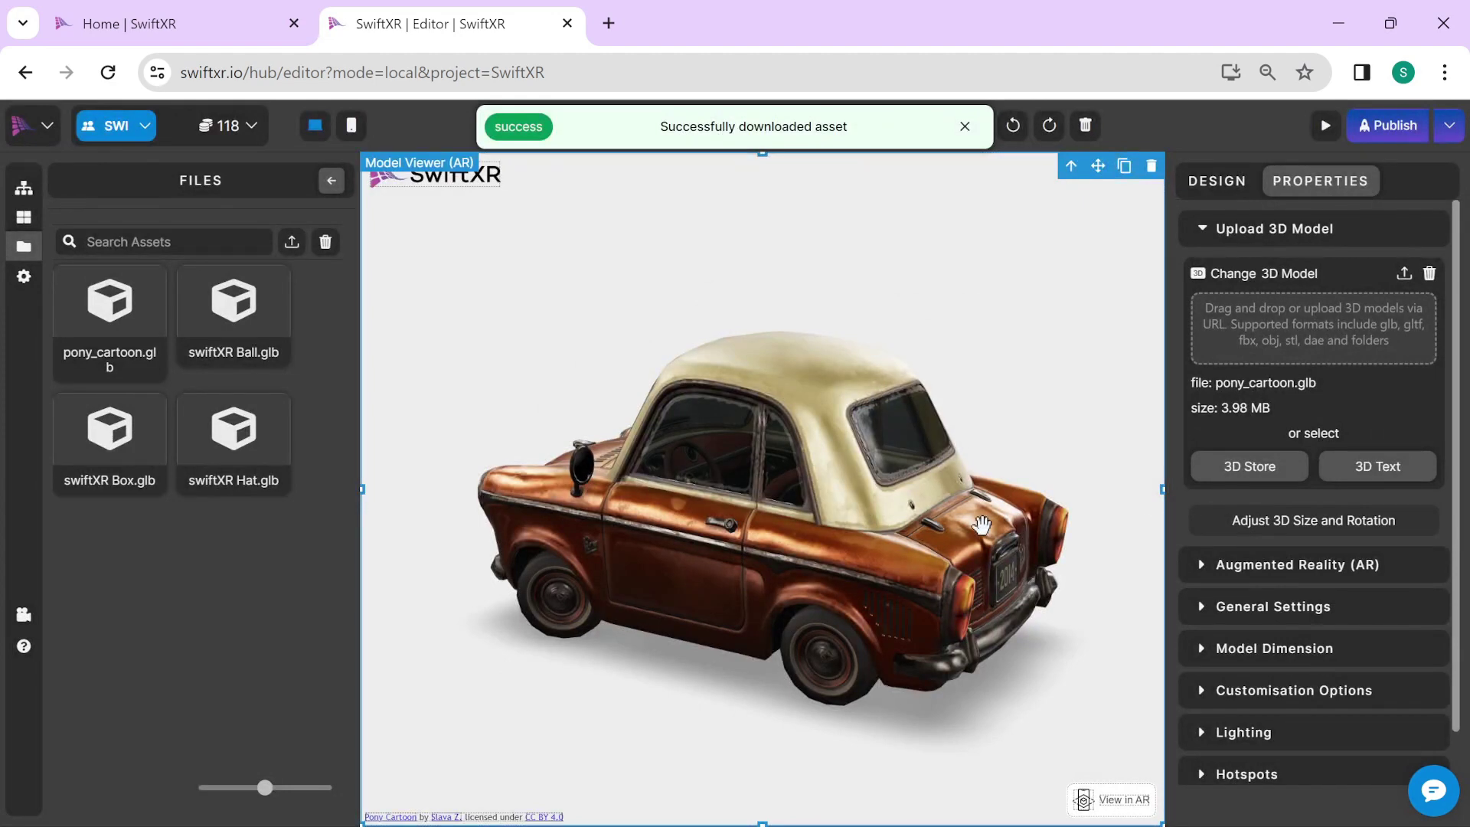
mouse_move(977, 518)
left_mouse_down()
mouse_move(502, 525)
mouse_move(1199, 459)
left_mouse_up()
Step: Publish the project to aquatic-porcupine.swiftxr.app, agreeing to the 5-credit charge
left_click(1369, 134)
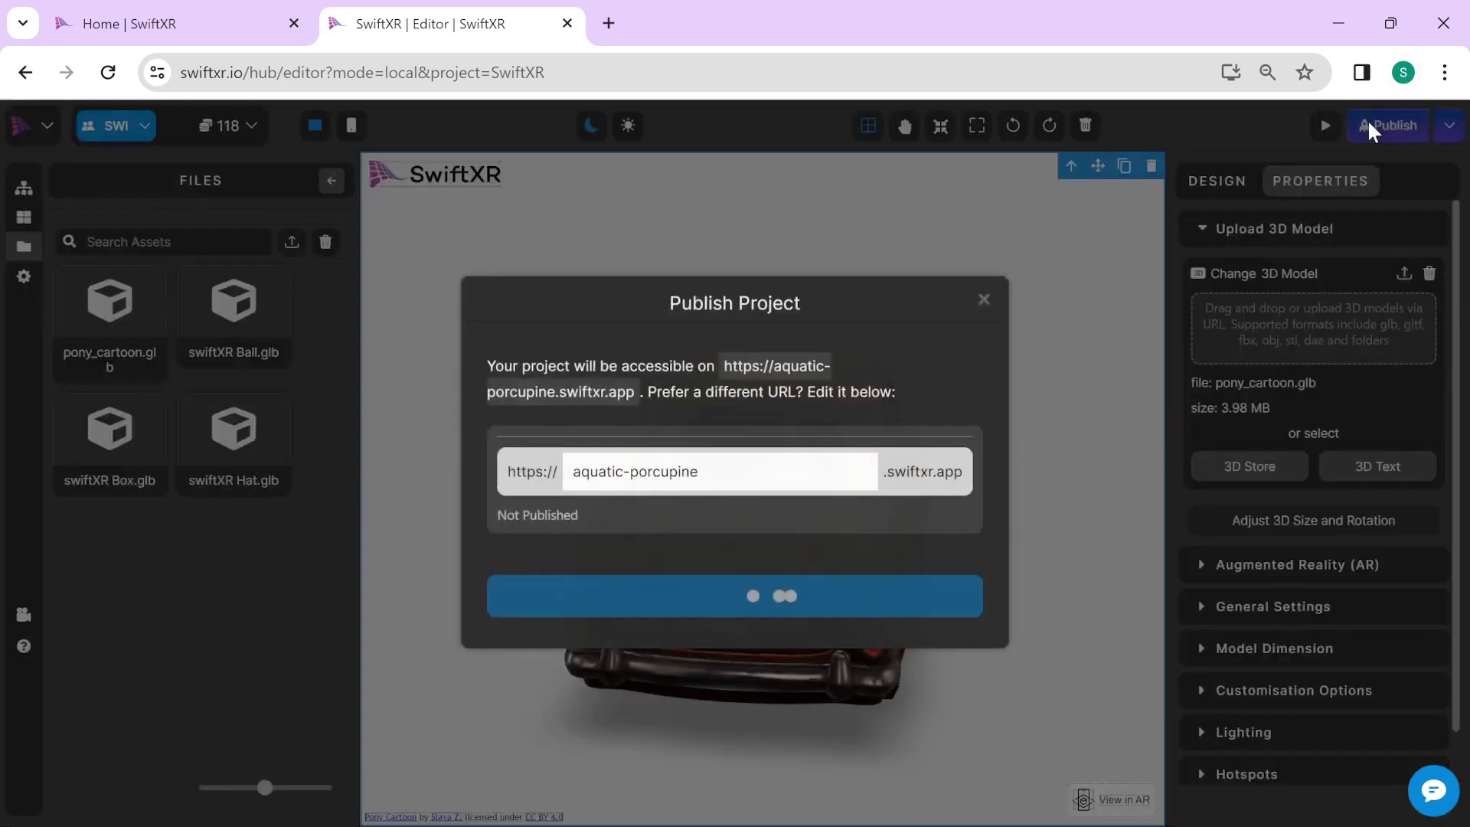
left_click(808, 599)
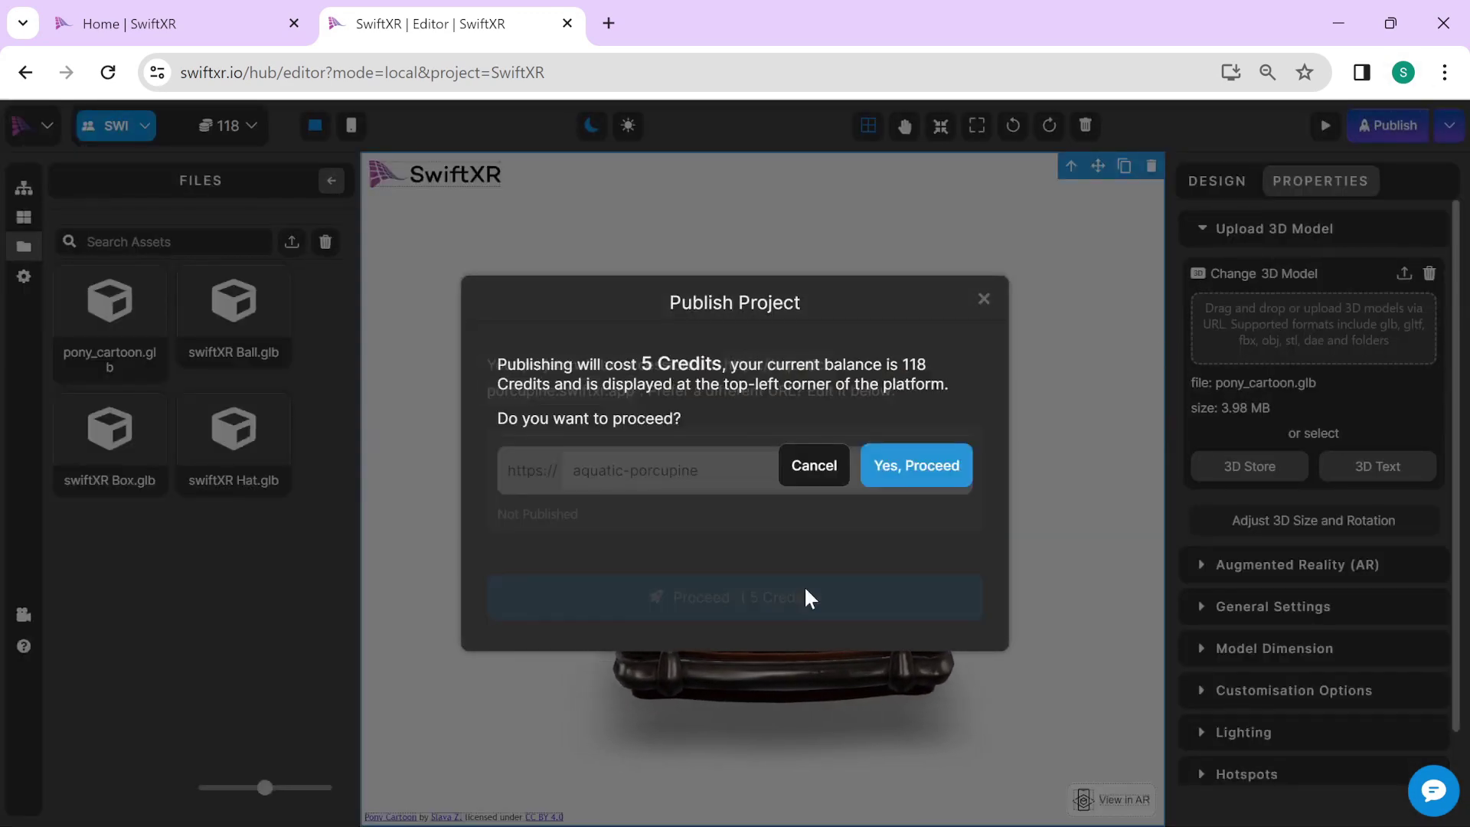
left_click(907, 491)
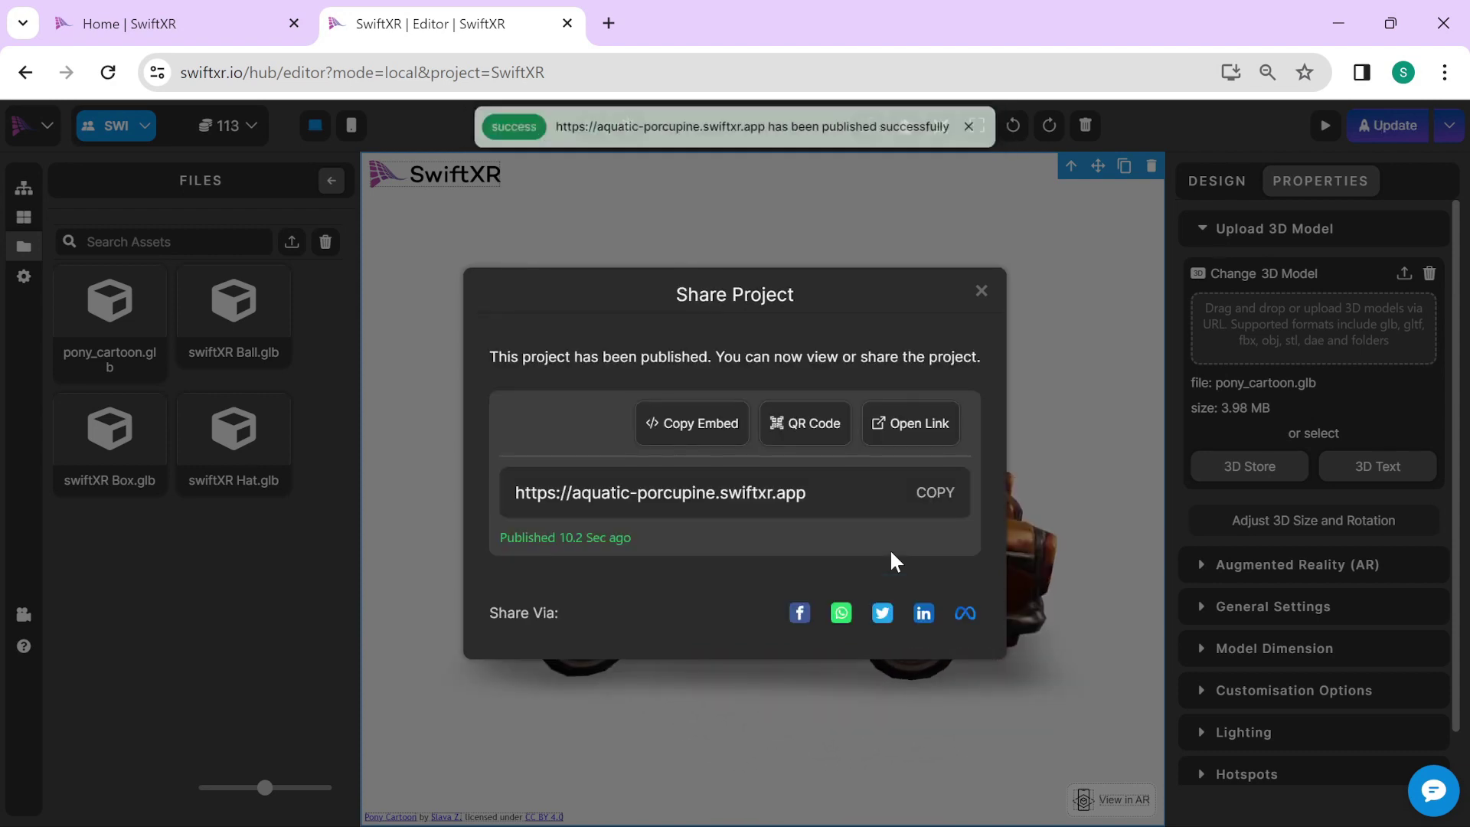
Step: Copy the Svelte version of the embed code and switch to the Svelte Playground tab
left_click(692, 424)
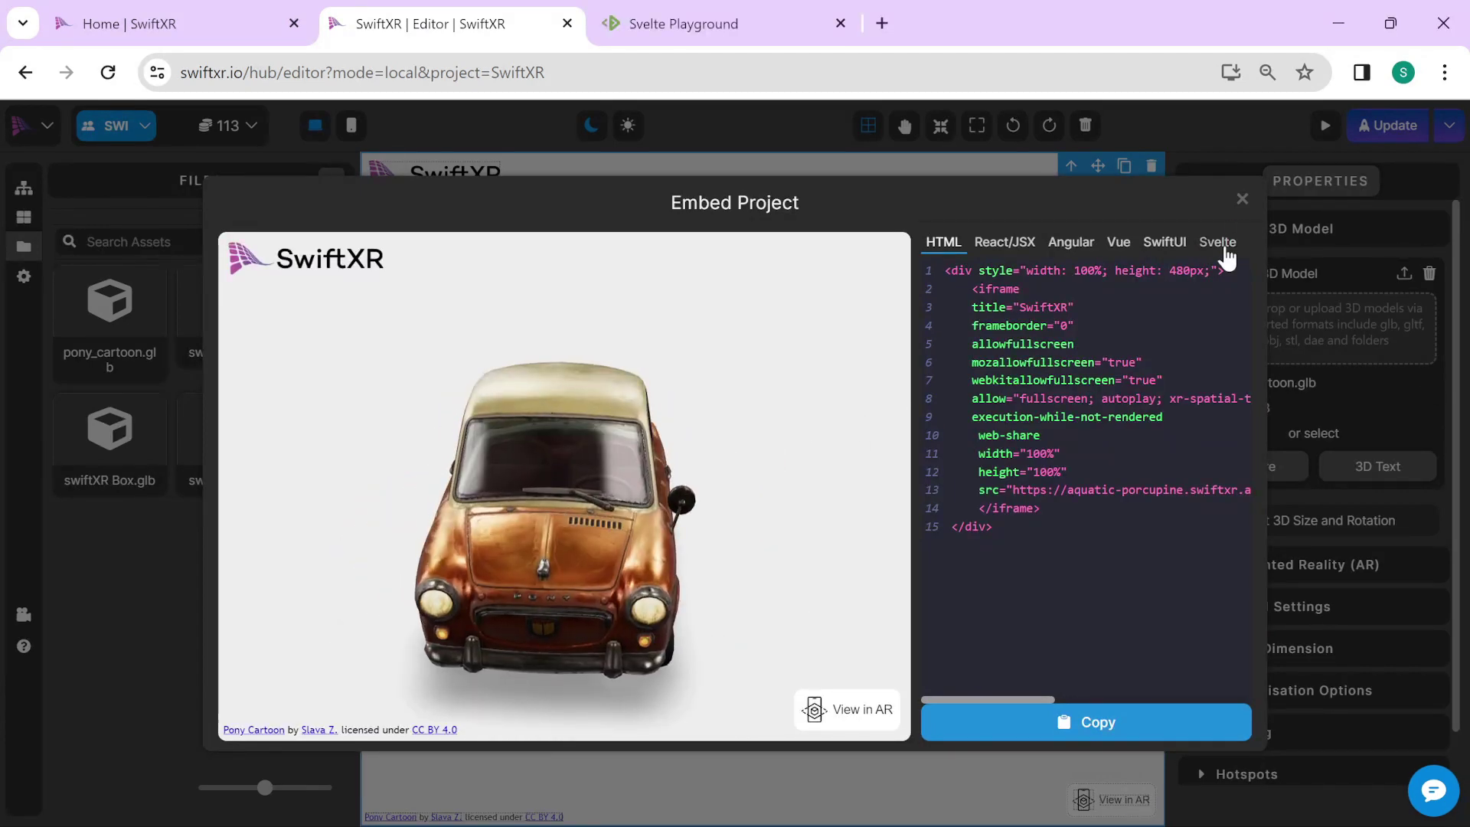
left_click(1218, 242)
left_click(1110, 724)
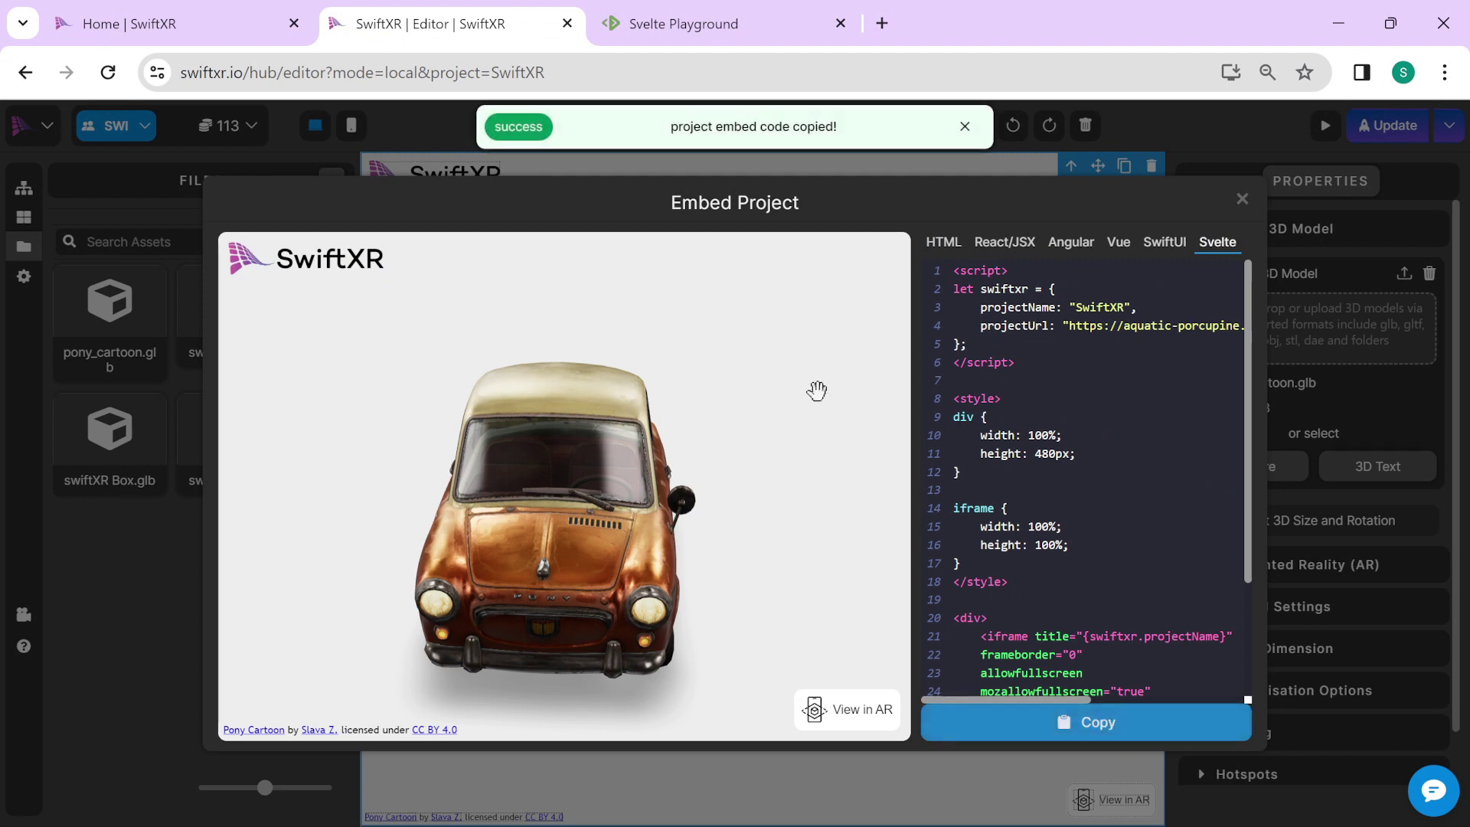
left_click(756, 31)
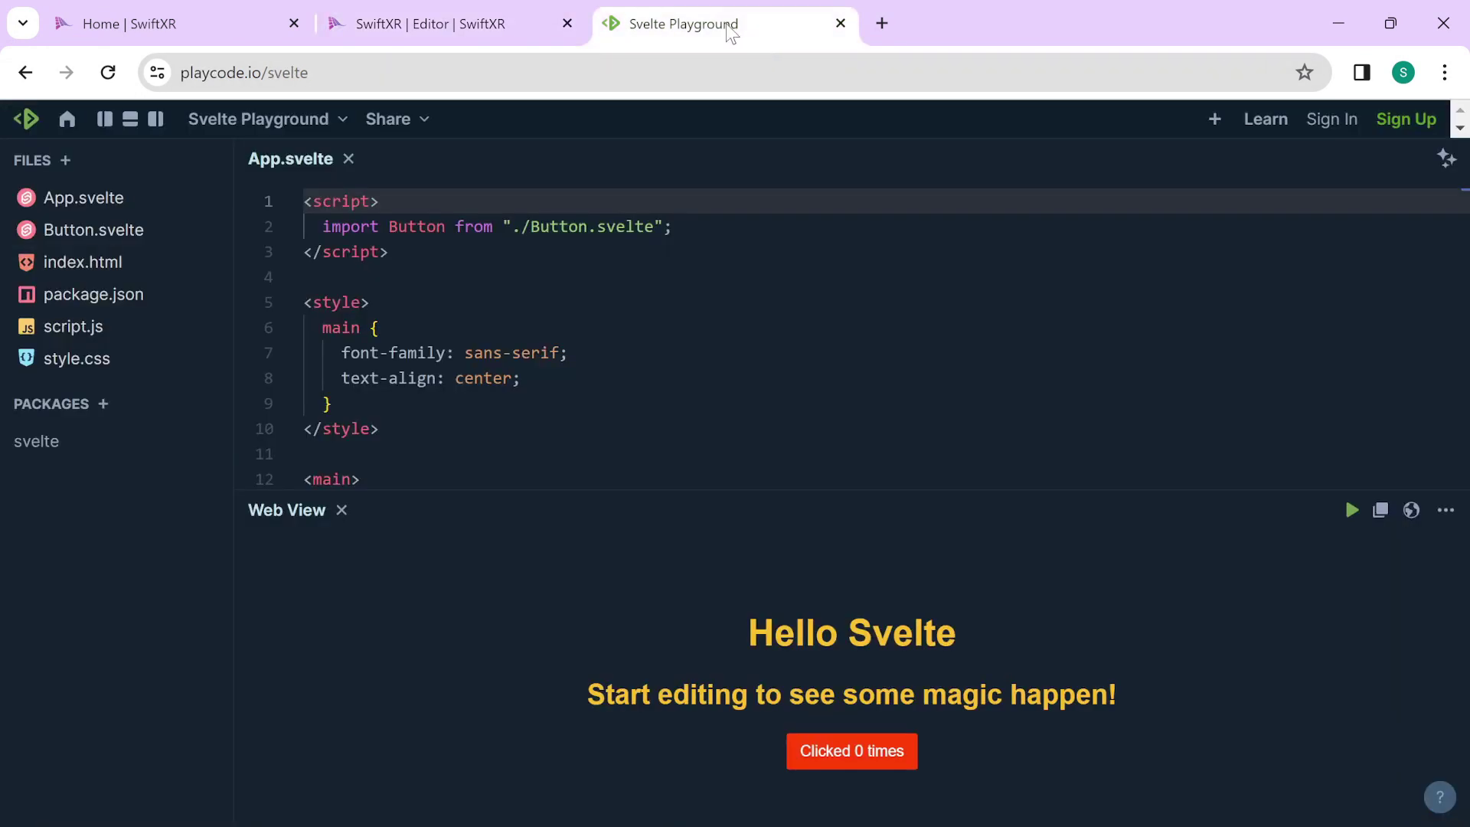
left_click(640, 397)
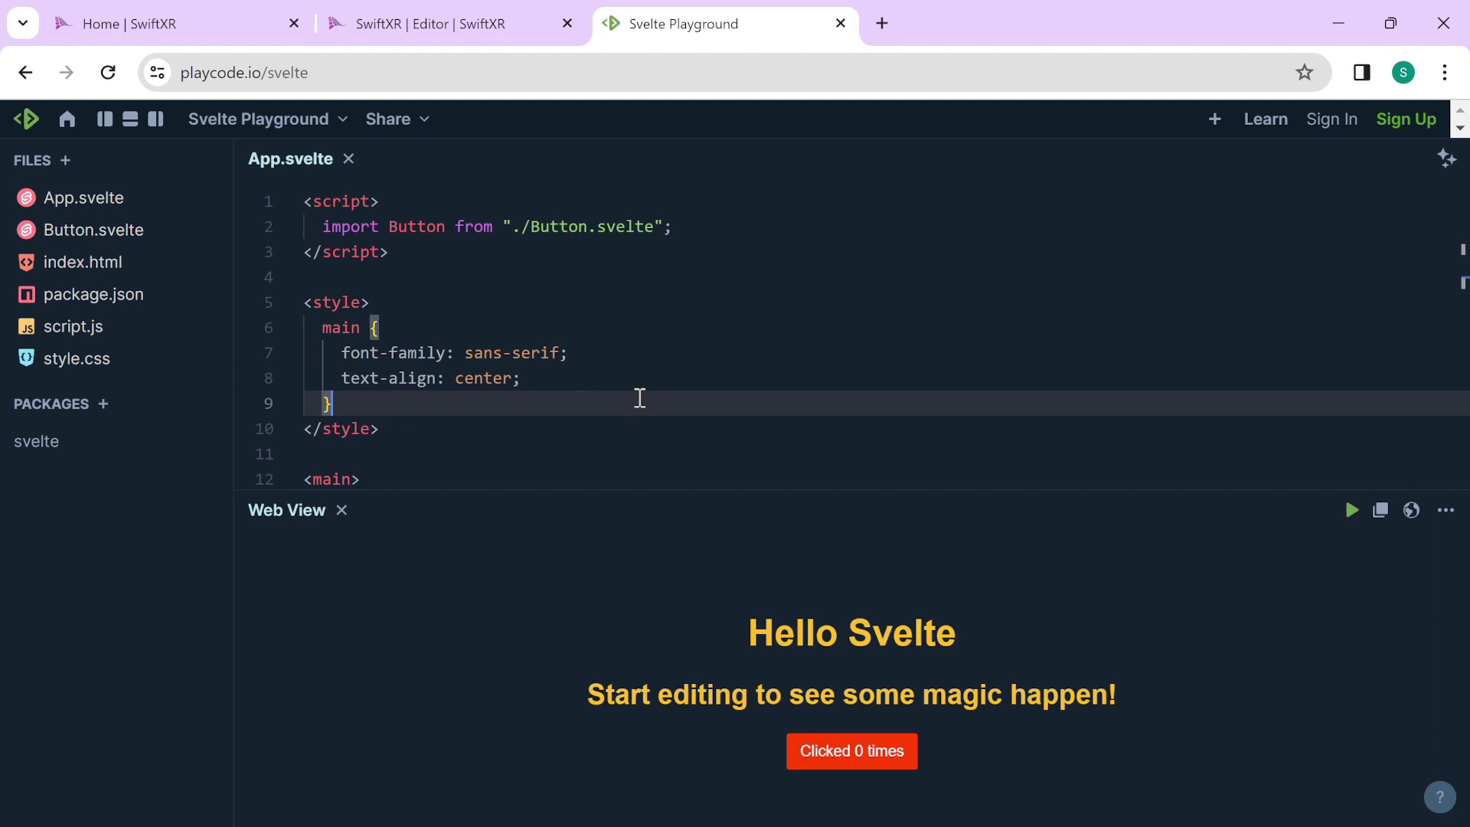